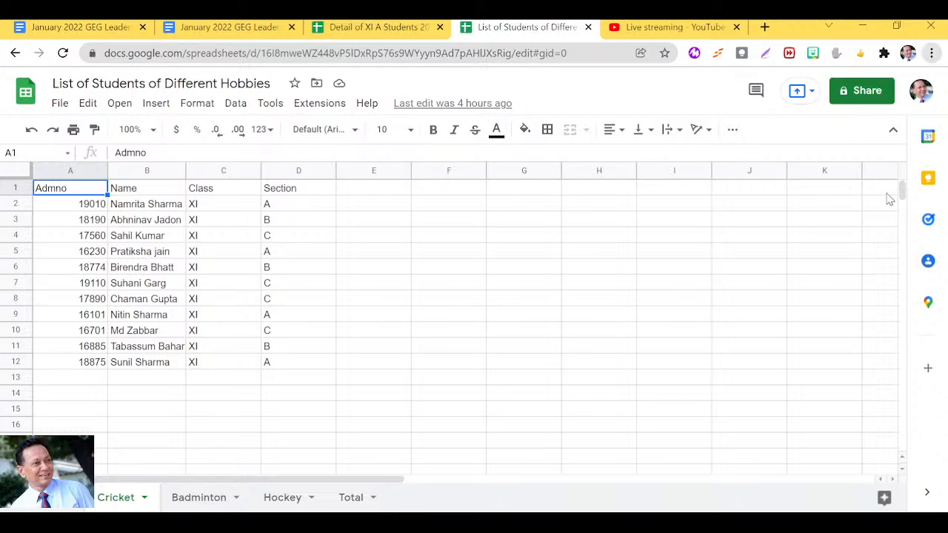
- Enlarge the page and look through the student lists in the Cricket, Badminton and Hockey sheets, ending on the Total sheet
key("ctrl+plus")
key("ctrl+plus")
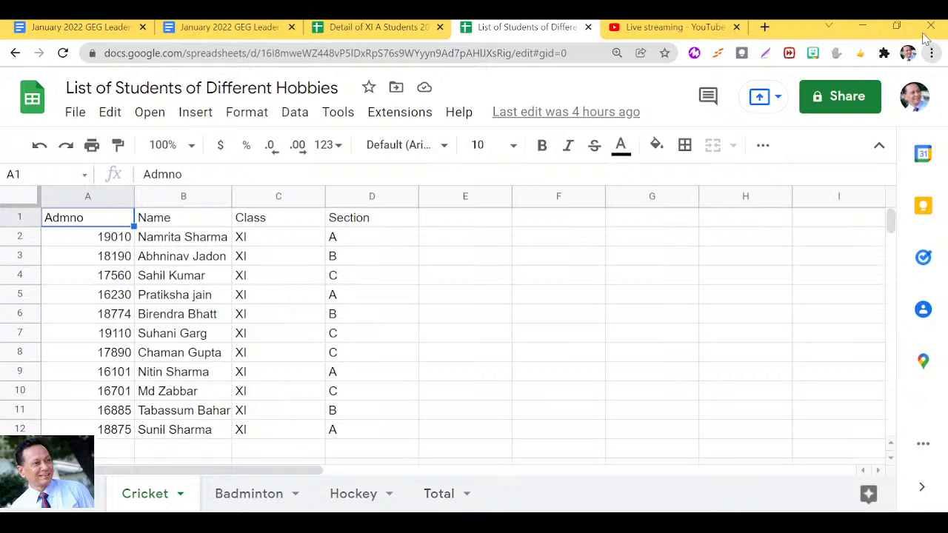
left_click(635, 318)
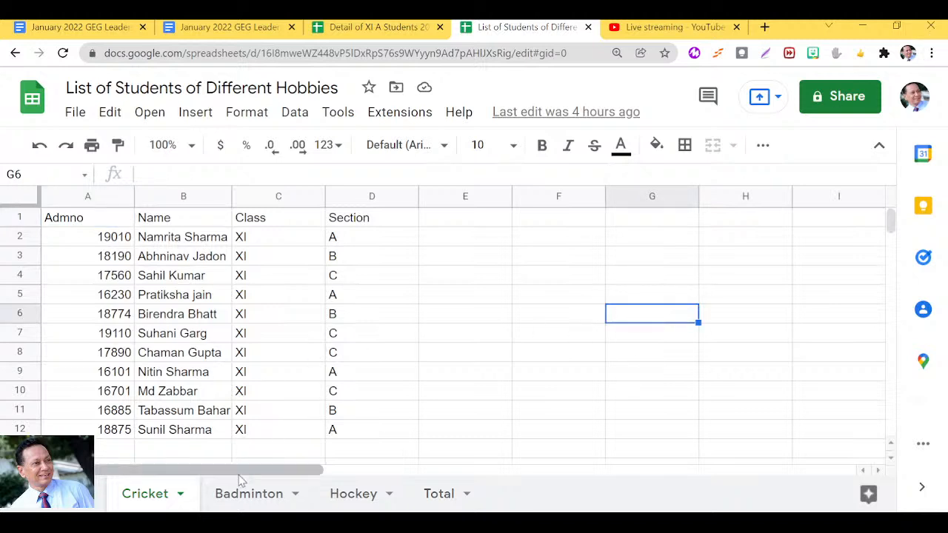
left_click(241, 499)
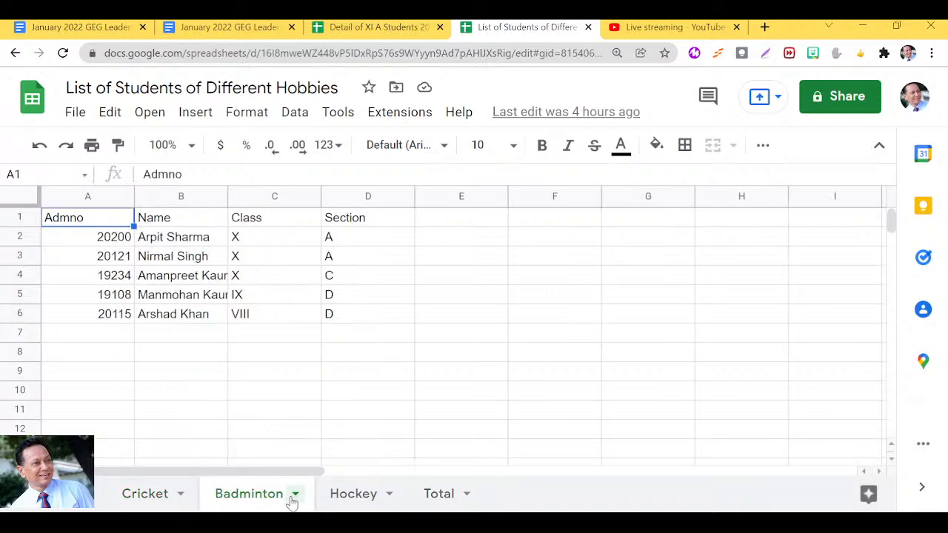
left_click(344, 498)
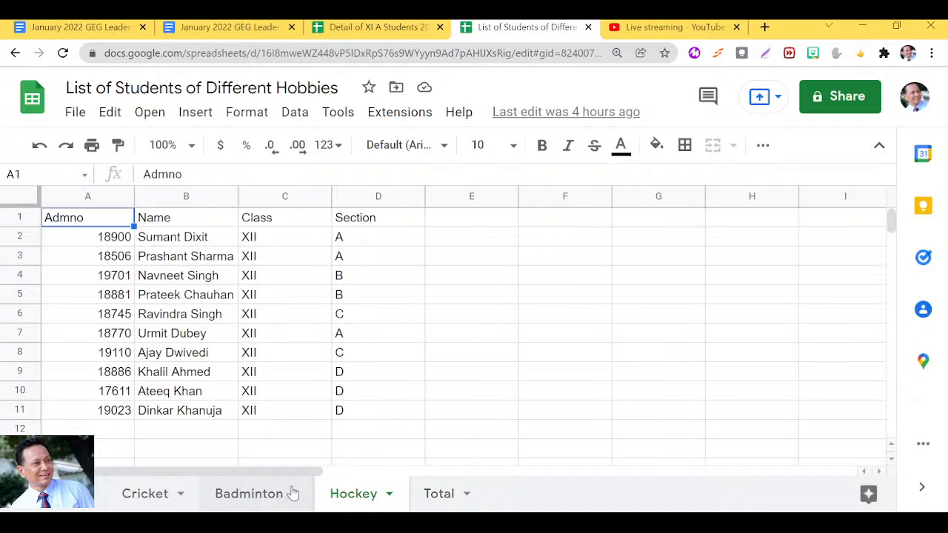
left_click(432, 502)
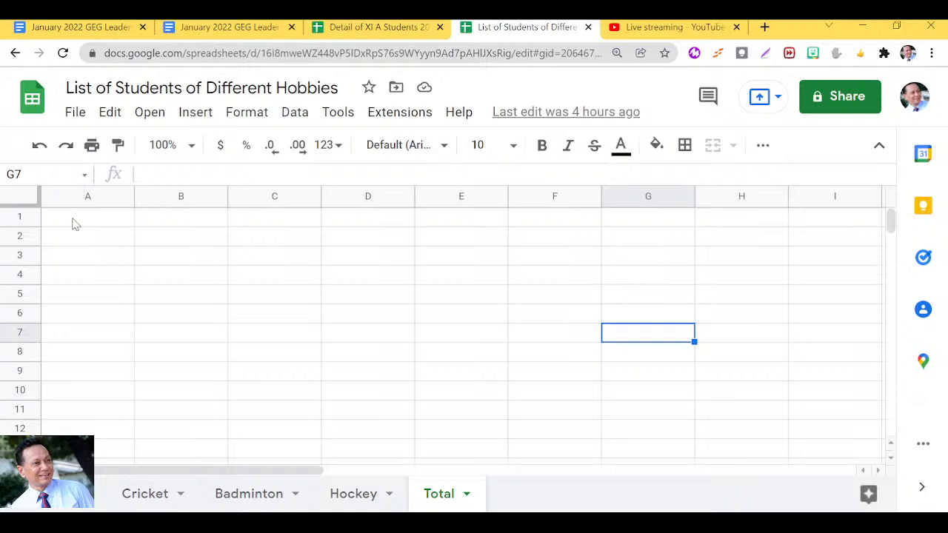
- Start an array formula in cell A1 of the Total sheet with the range Cricket!A1:D12, including the header row
left_click(146, 174)
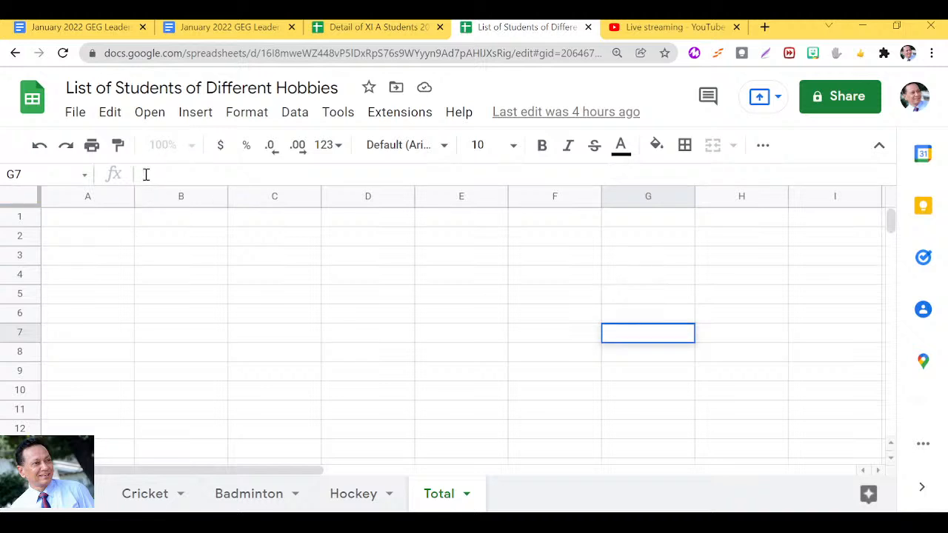
left_click(72, 224)
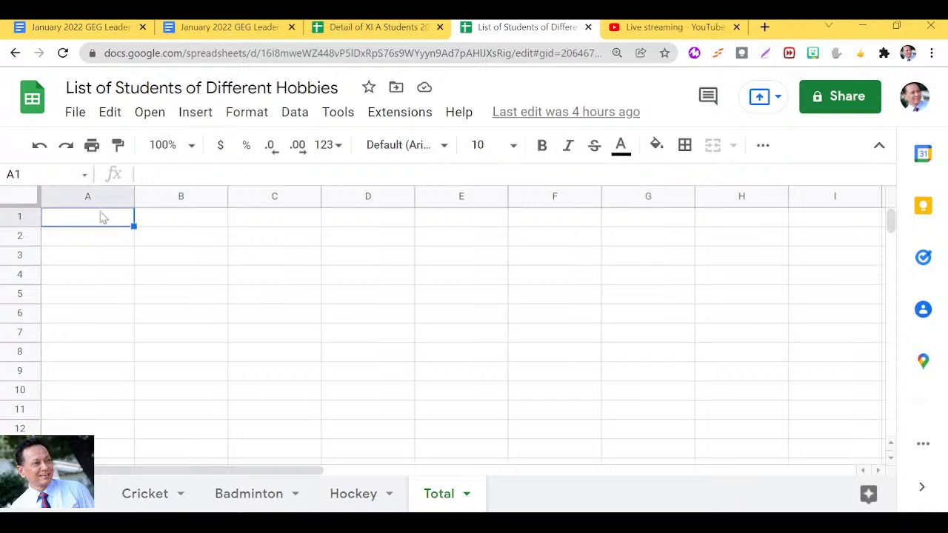
left_click(147, 176)
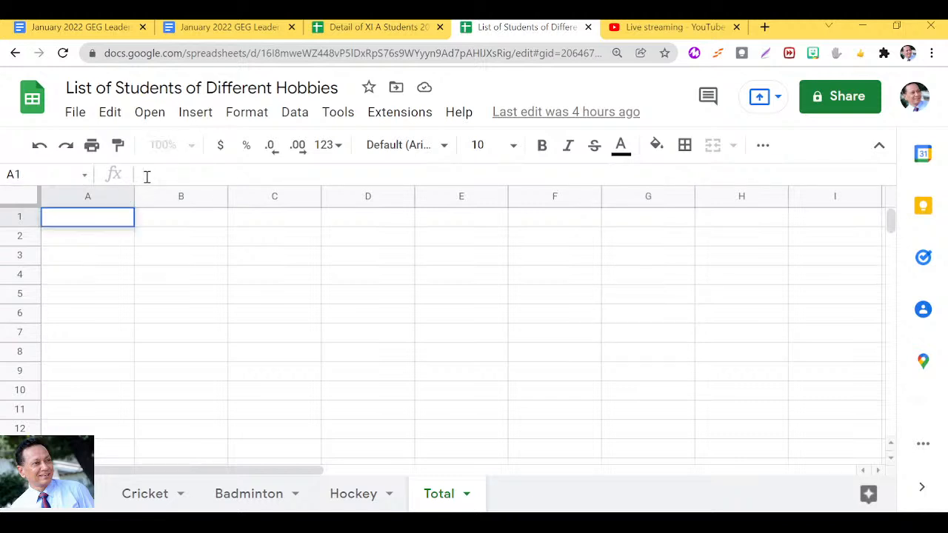
type("=")
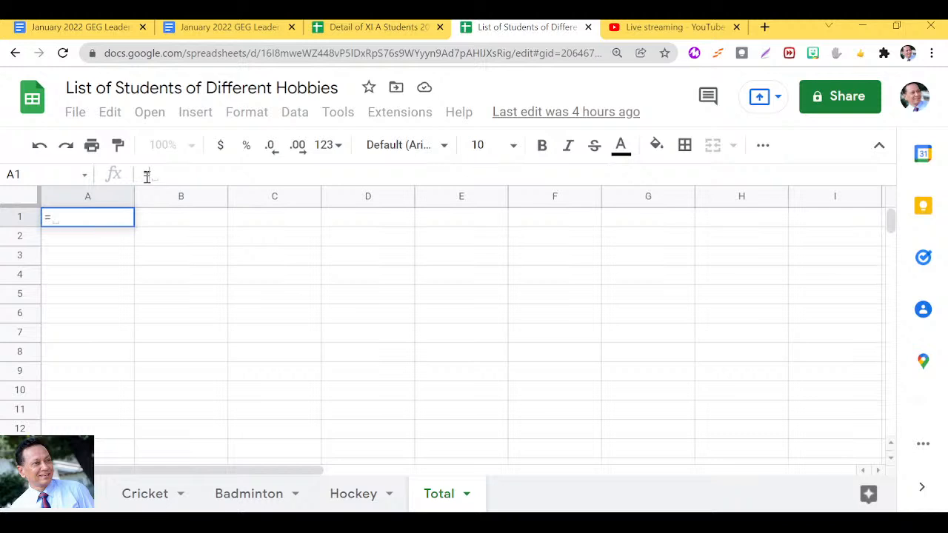
type("{")
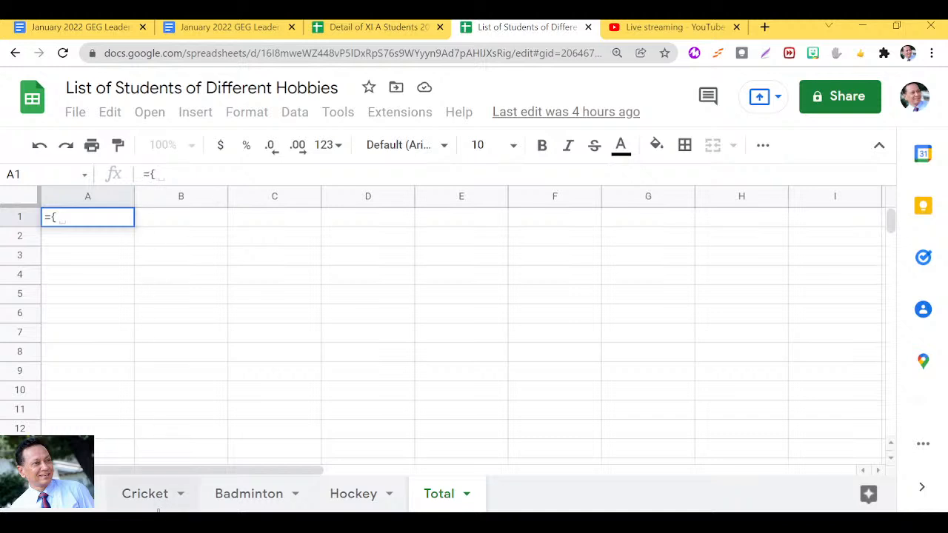
left_click(151, 497)
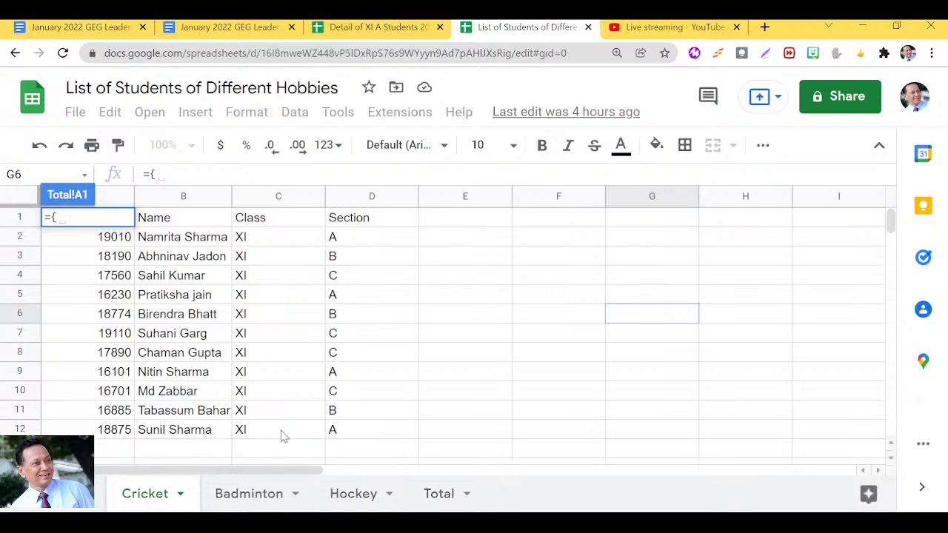
left_click_drag(333, 439, 108, 224)
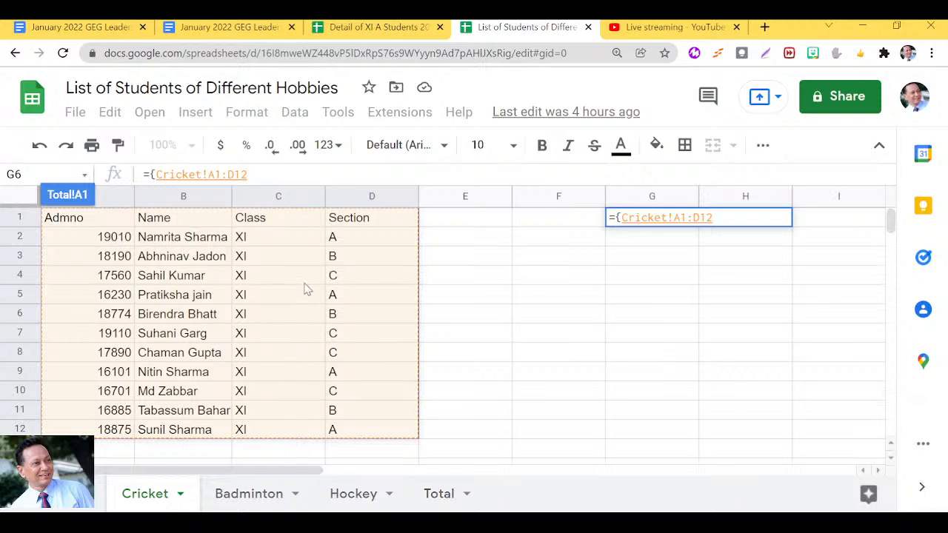
- Append Badminton!A2:D6 and Hockey!A2:D11 to the array formula, separated by semicolons, and complete it with a closing brace
type(";")
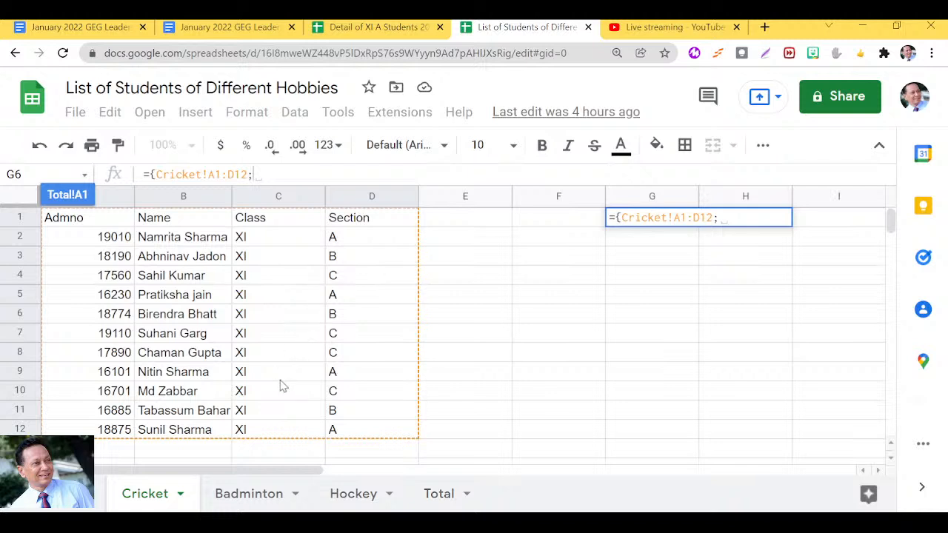
left_click(260, 503)
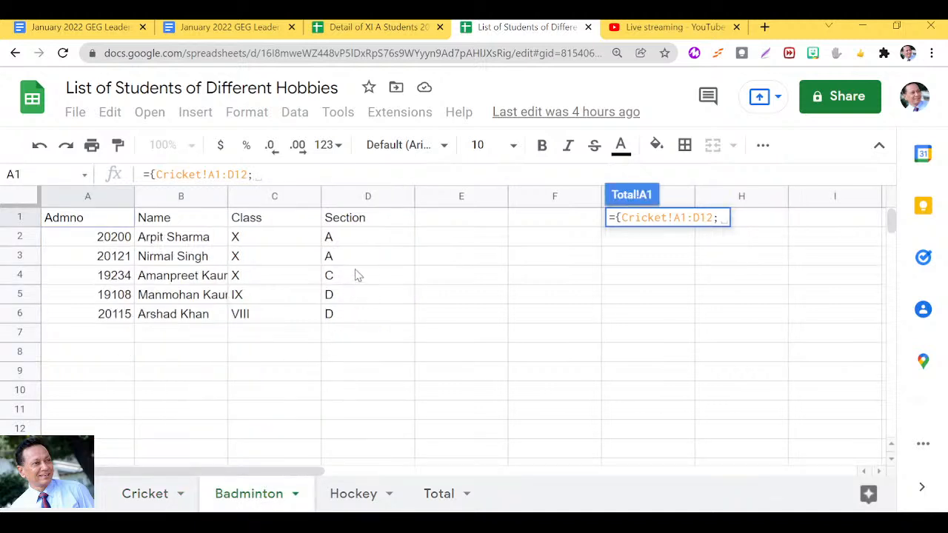
left_click_drag(356, 322, 110, 250)
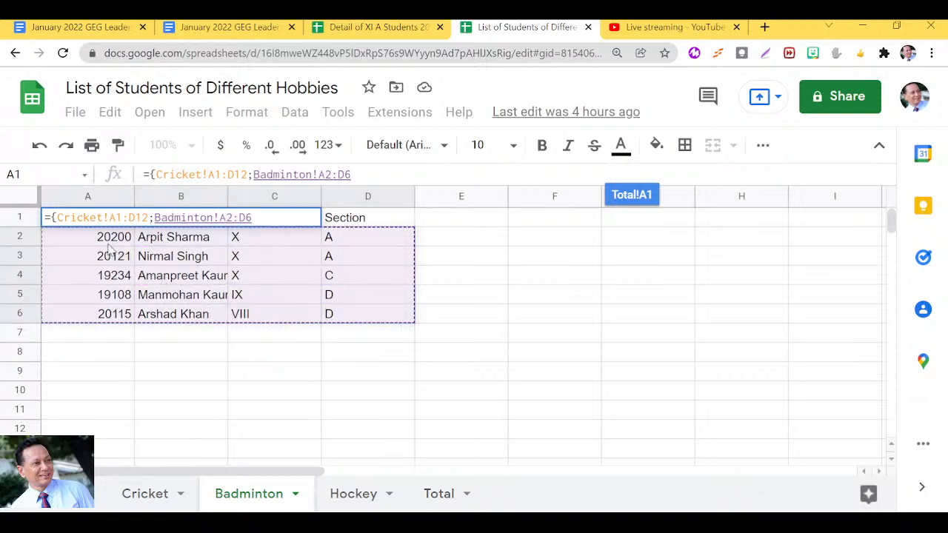
type(";")
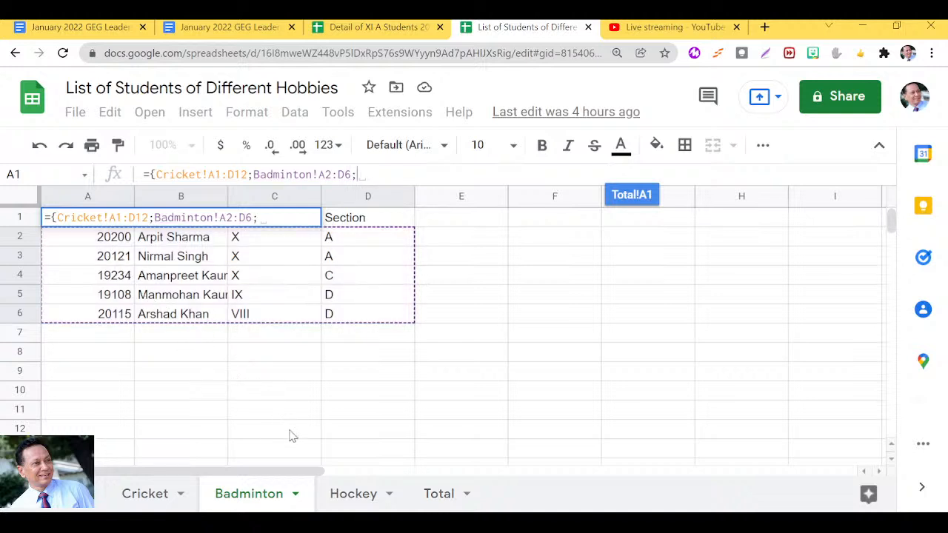
left_click(348, 501)
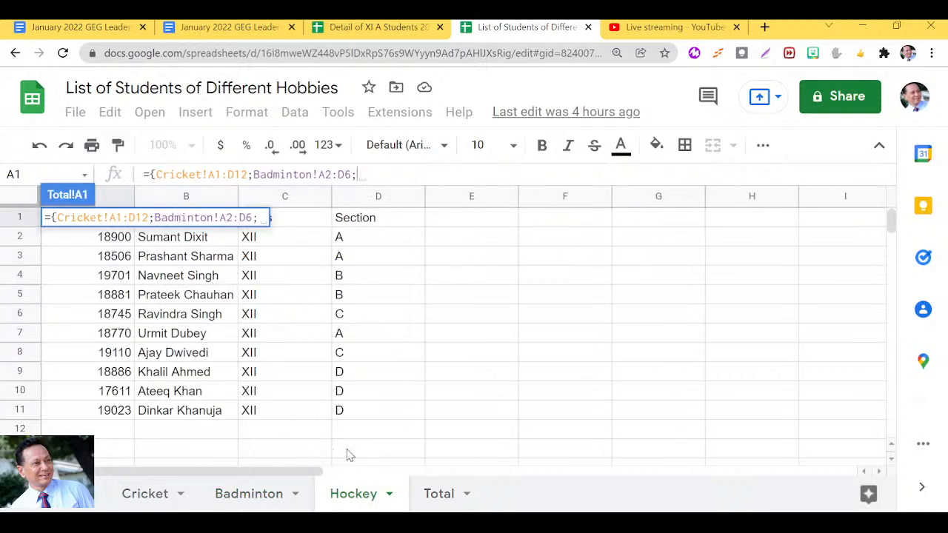
left_click_drag(345, 422, 125, 237)
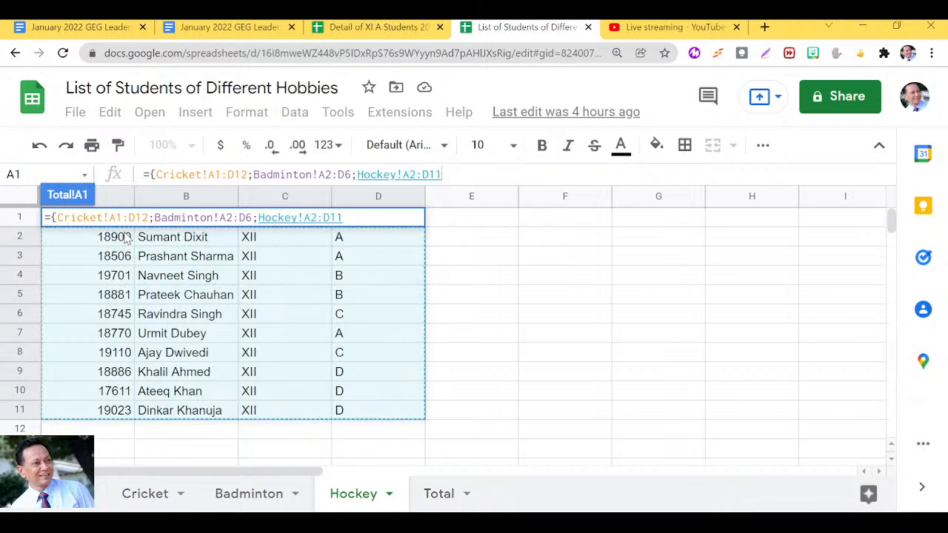
type("}")
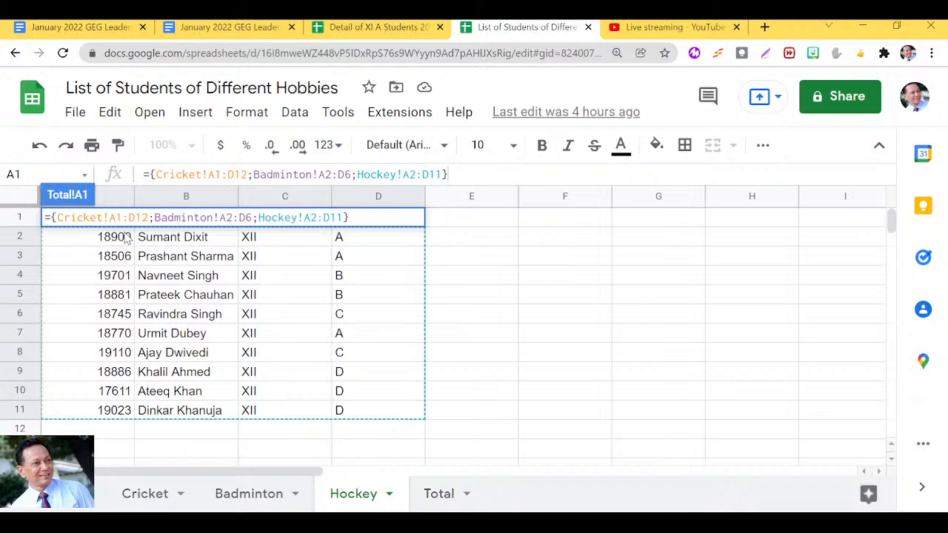
key("Return")
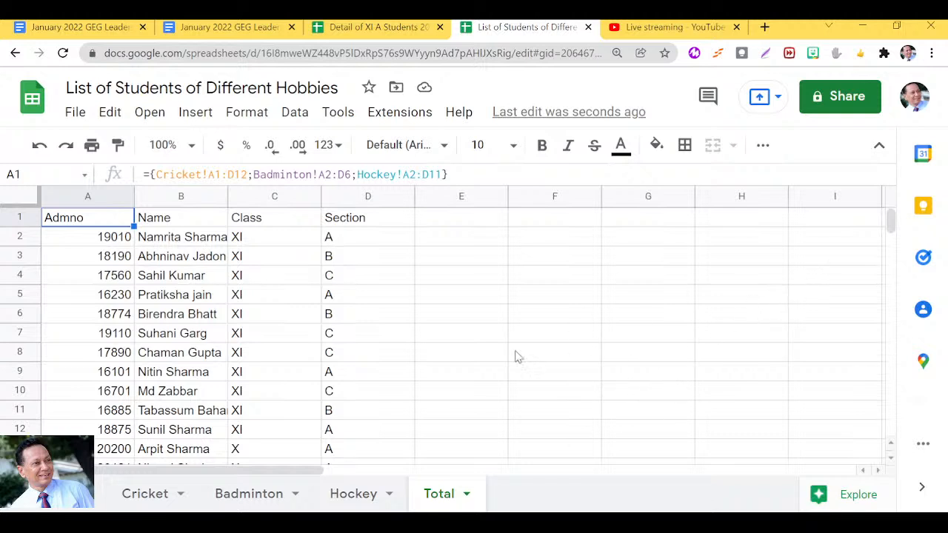
- Add a student in row 13 of the Cricket sheet with the admission number, the student's name, class XI and section B
left_click(148, 496)
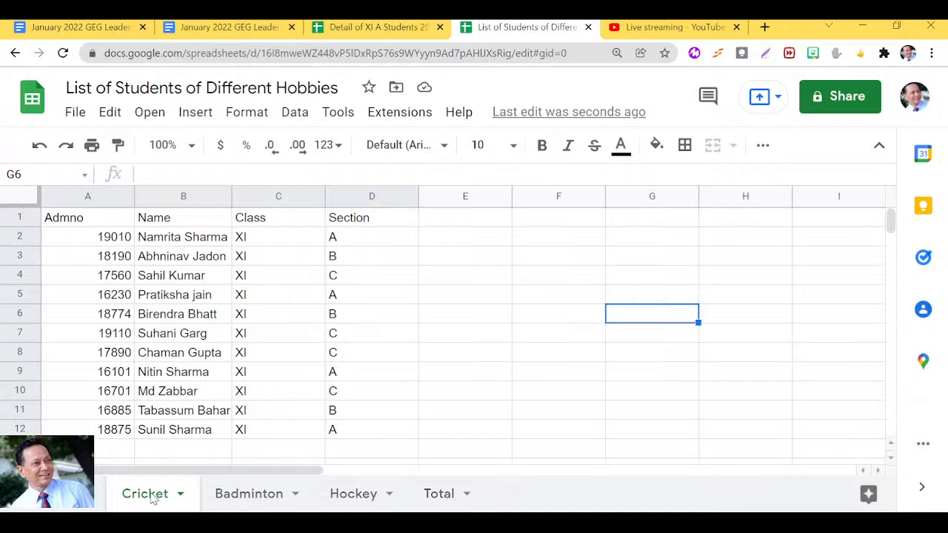
left_click(114, 452)
type("19111")
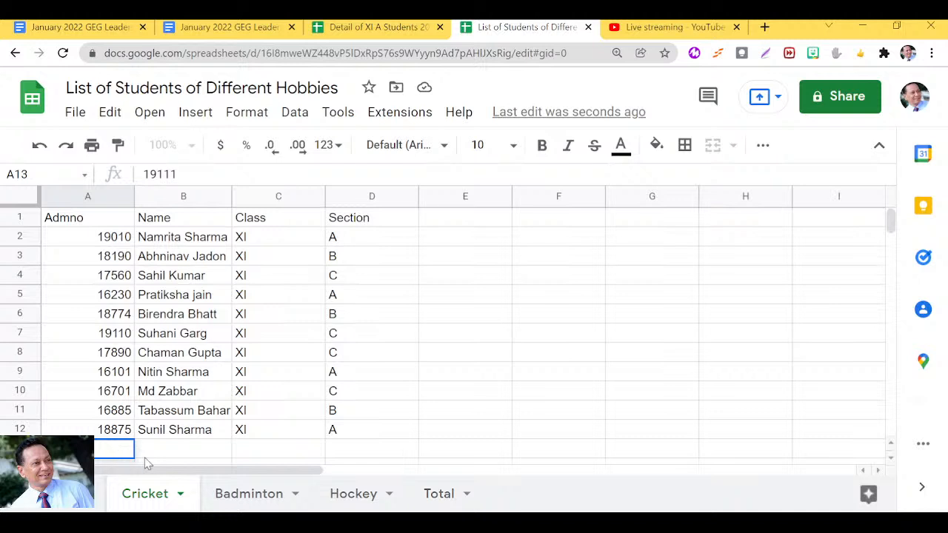
left_click(162, 440)
left_click(165, 449)
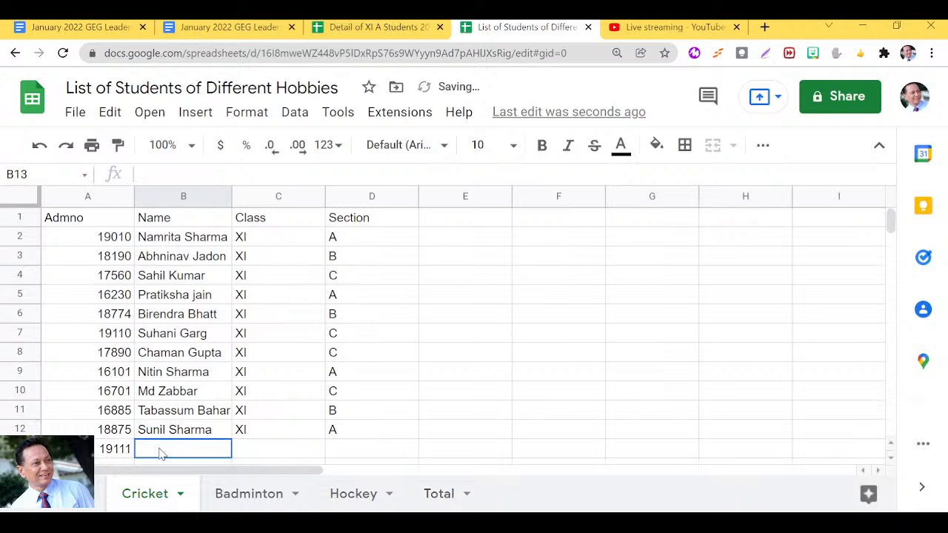
type("Rama")
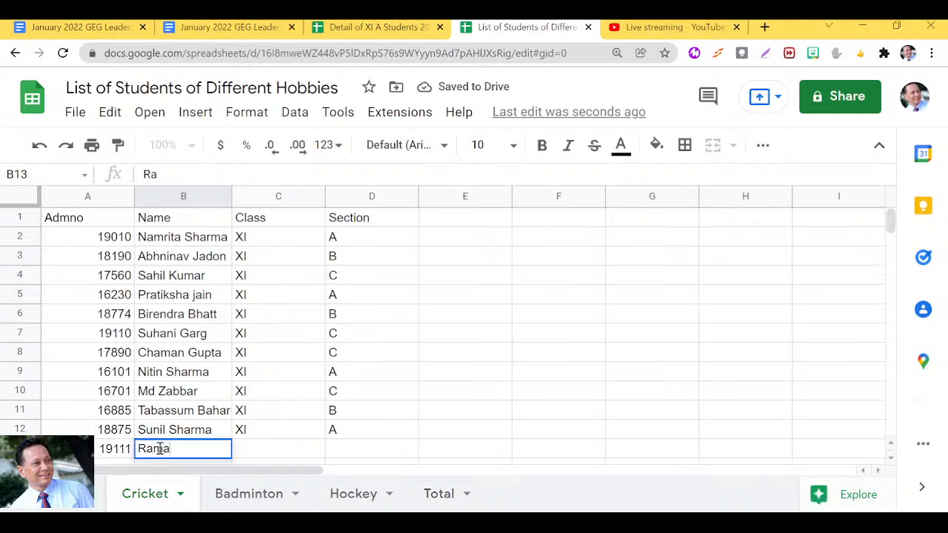
type("n")
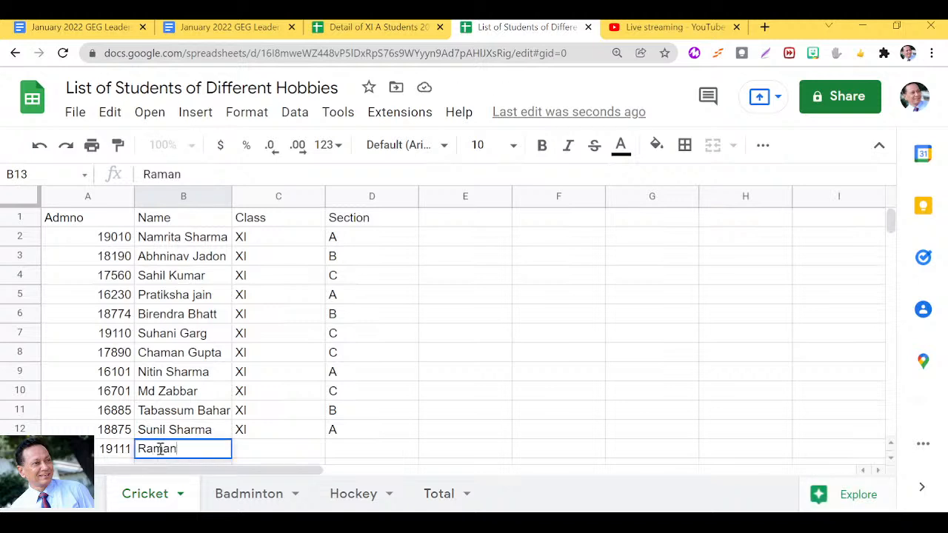
left_click(248, 449)
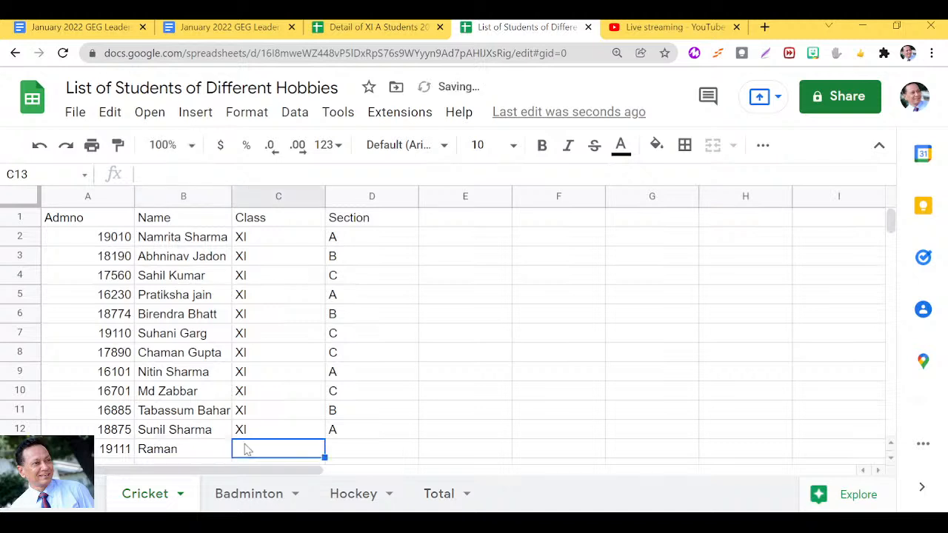
type("XI")
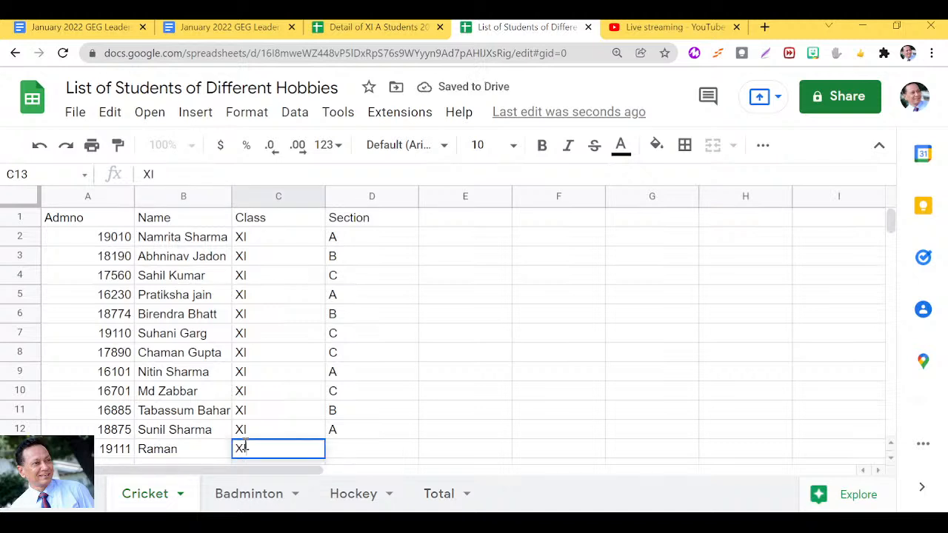
left_click(337, 444)
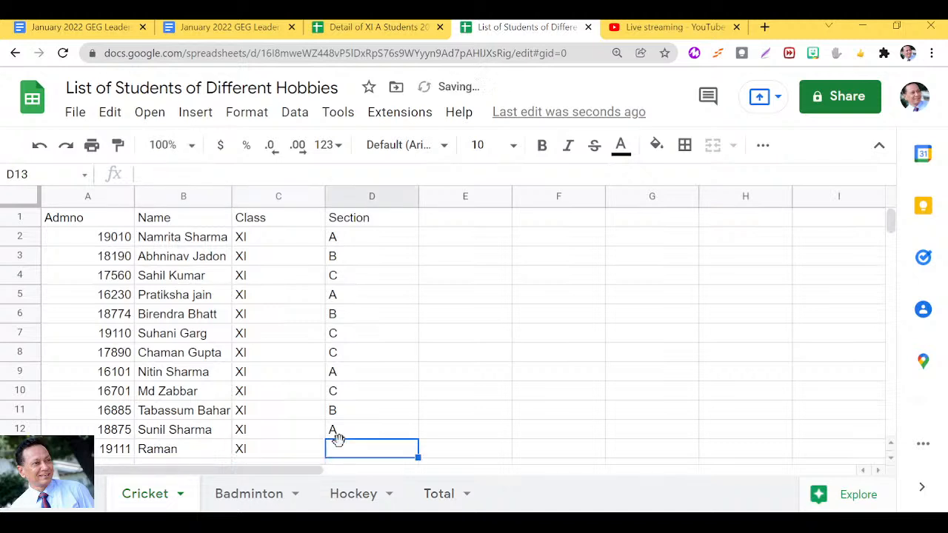
type("B")
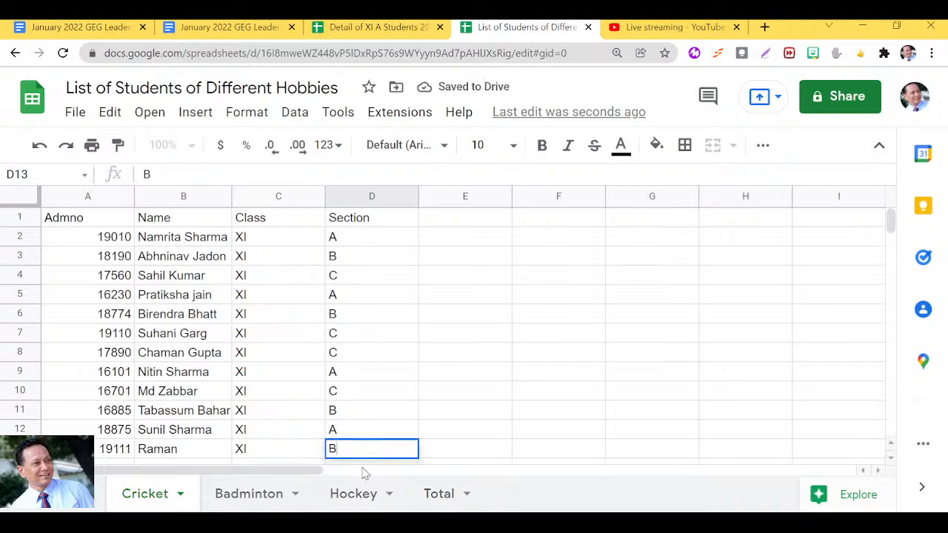
- Check the combined list in the Total sheet for the student added to the Cricket sheet
left_click(438, 494)
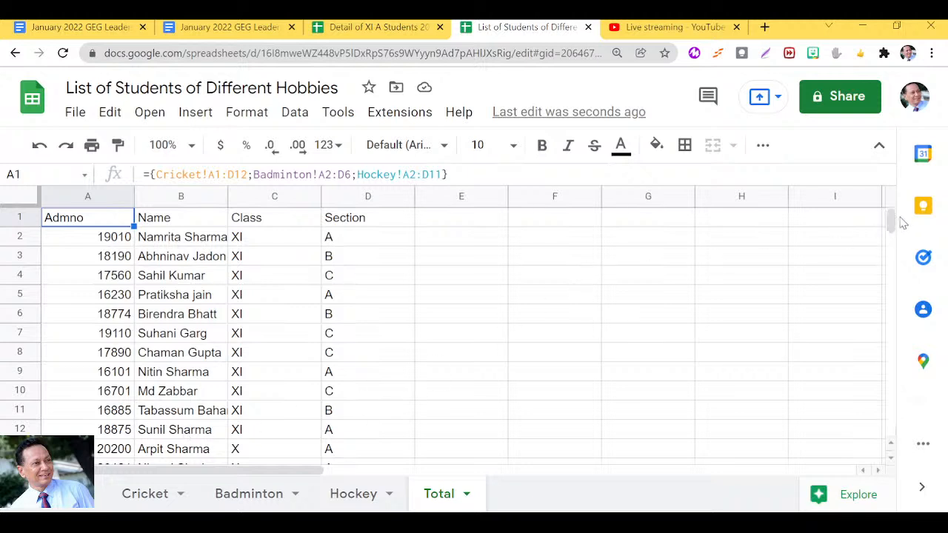
mouse_move(890, 225)
left_mouse_down()
mouse_move(890, 235)
mouse_move(889, 218)
left_mouse_up()
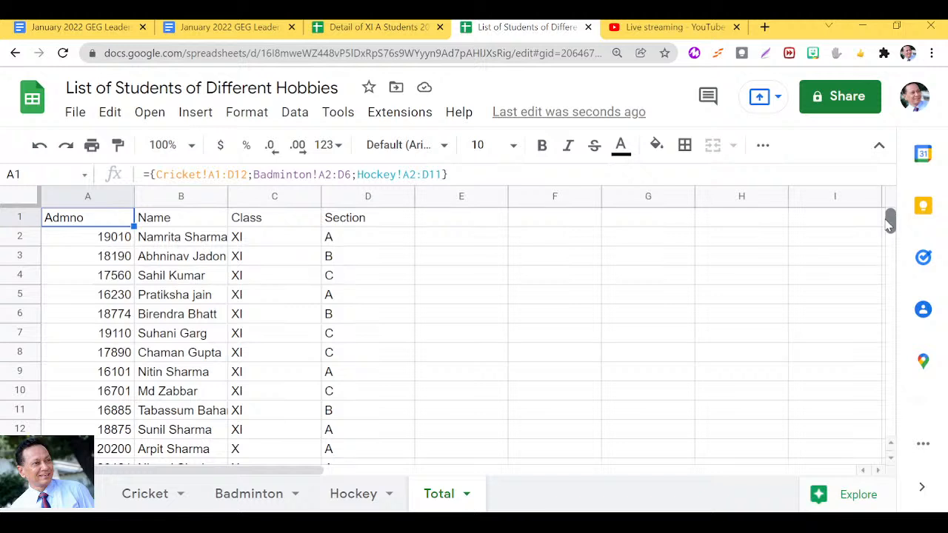